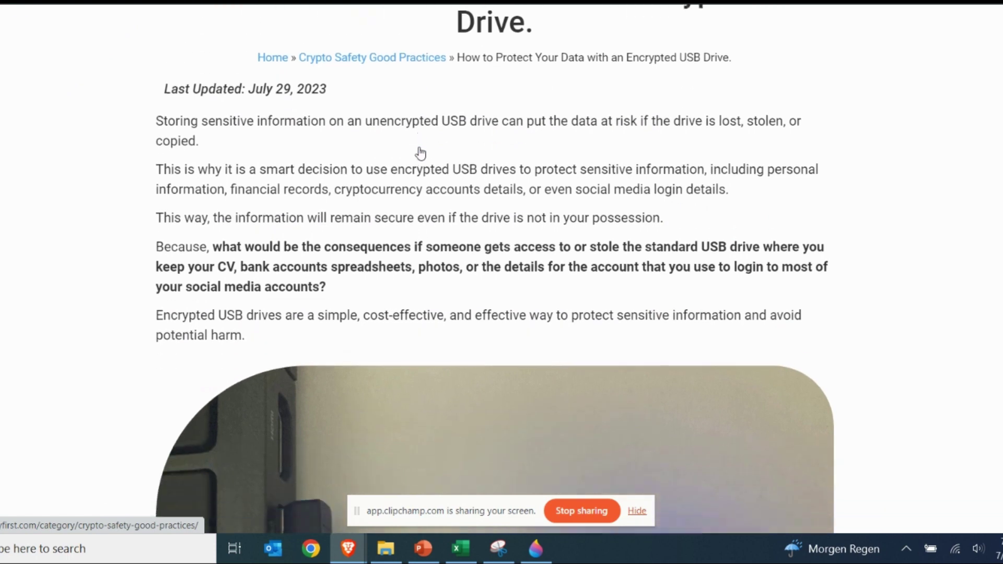
Highlight the buying-features list, then the Secure Encryption Type and Government Validations headings
scroll(421, 153, down, 20)
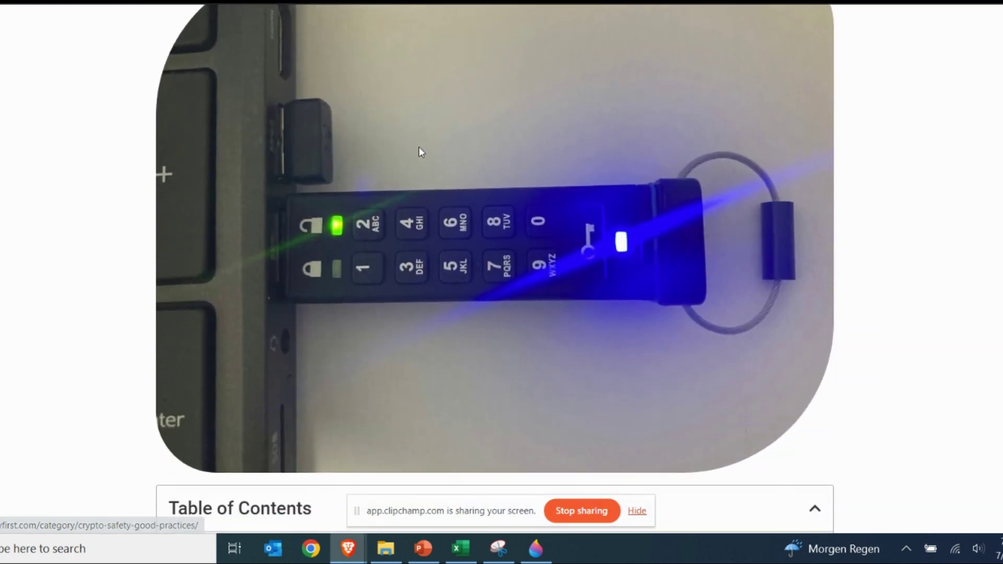
scroll(420, 152, down, 6)
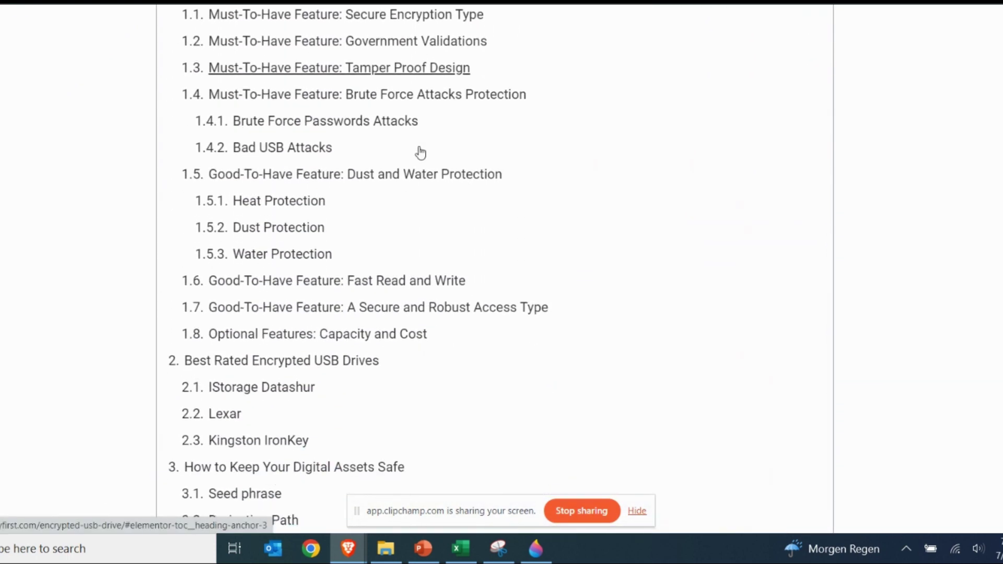
scroll(421, 153, down, 10)
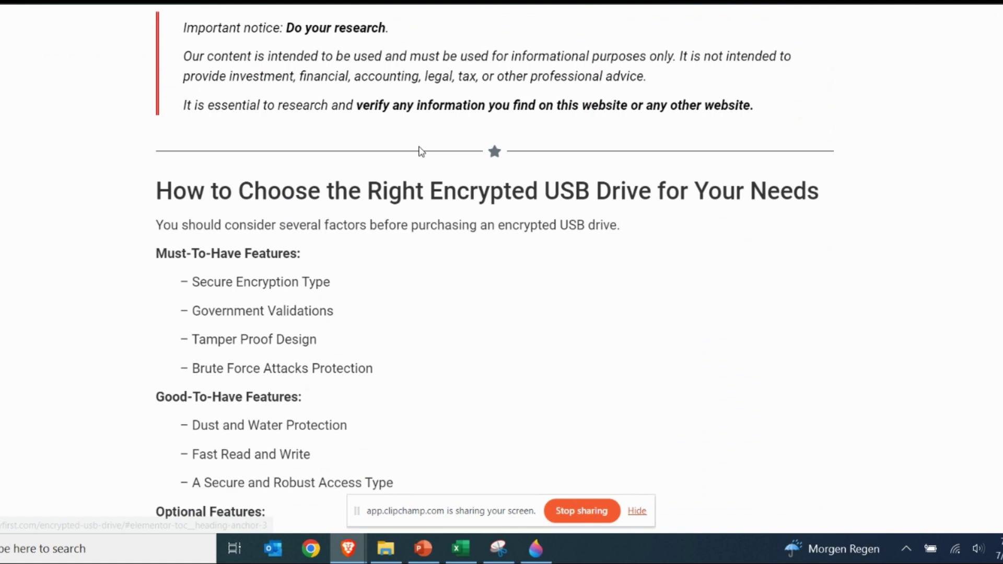
drag(157, 98, 295, 412)
click(428, 352)
scroll(428, 351, down, 6)
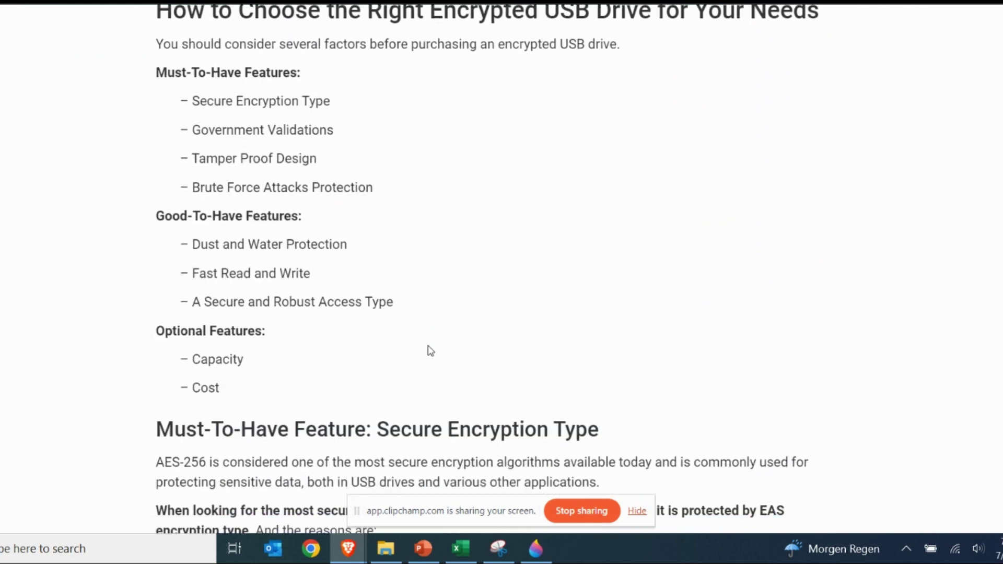
drag(156, 151, 591, 157)
scroll(336, 314, down, 15)
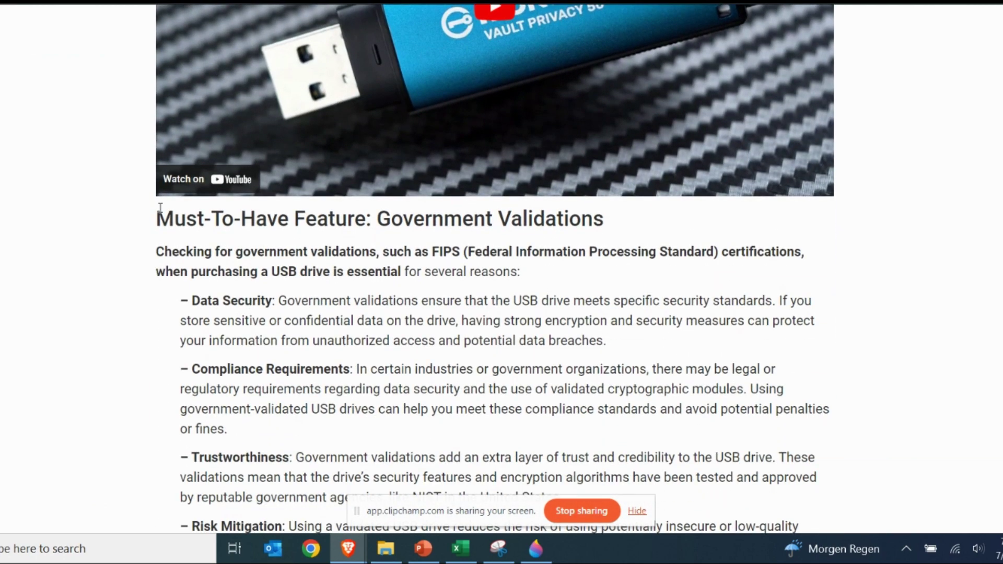
drag(161, 208, 604, 235)
Highlight the later headings through Brute Force Attacks Protection and Dust and Water Protection
scroll(369, 366, down, 13)
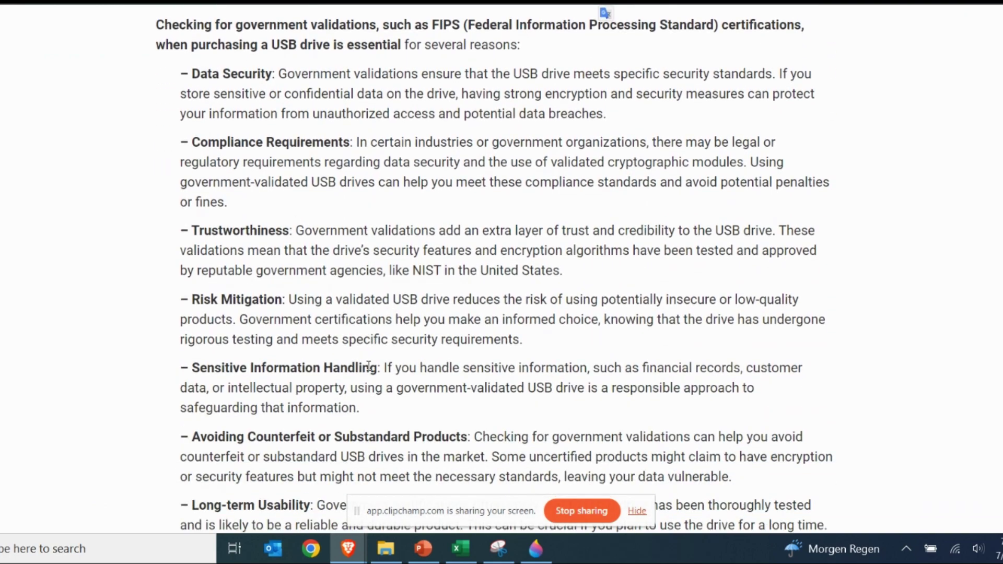
scroll(365, 365, down, 6)
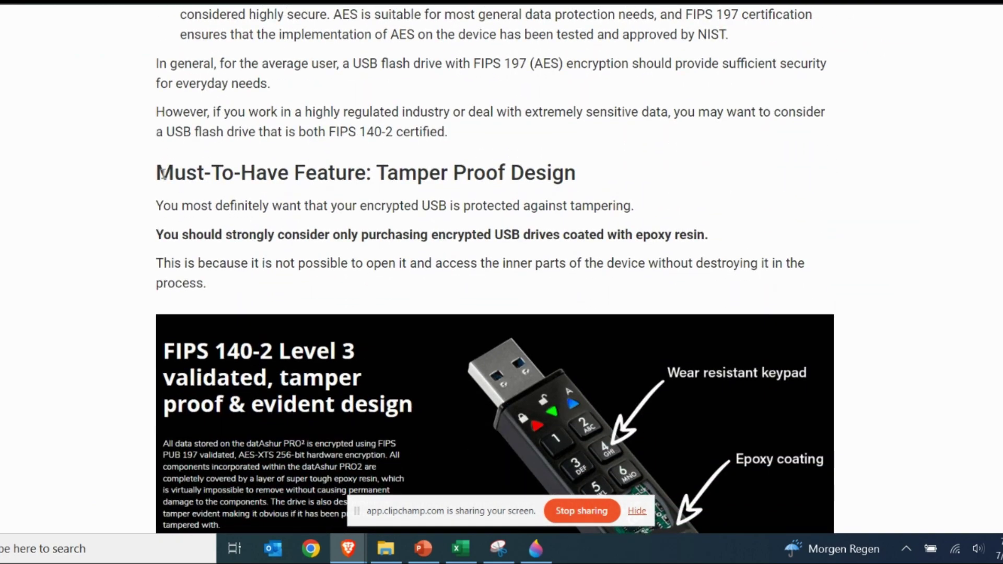
drag(158, 173, 588, 185)
scroll(240, 304, down, 20)
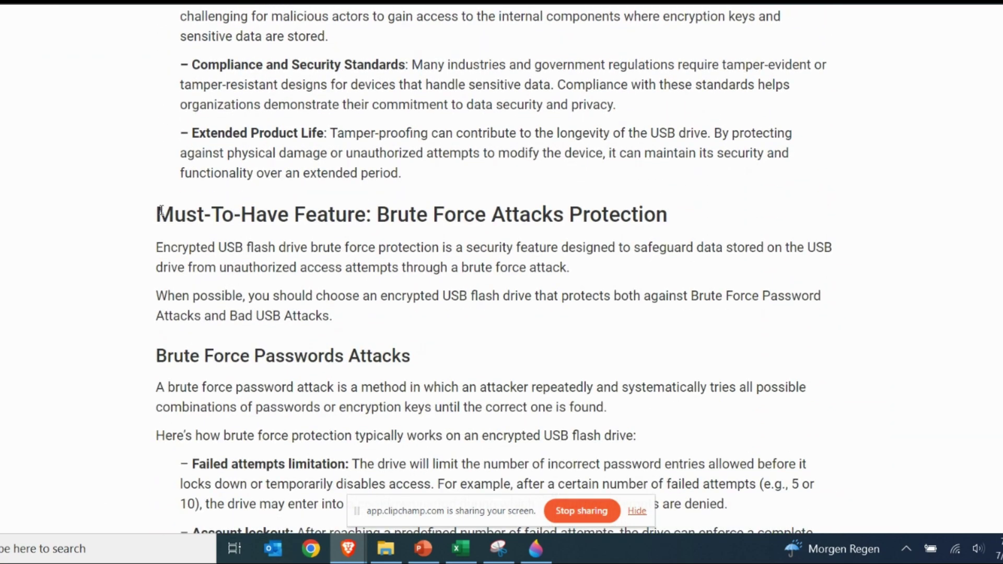
drag(157, 213, 678, 212)
scroll(169, 375, down, 18)
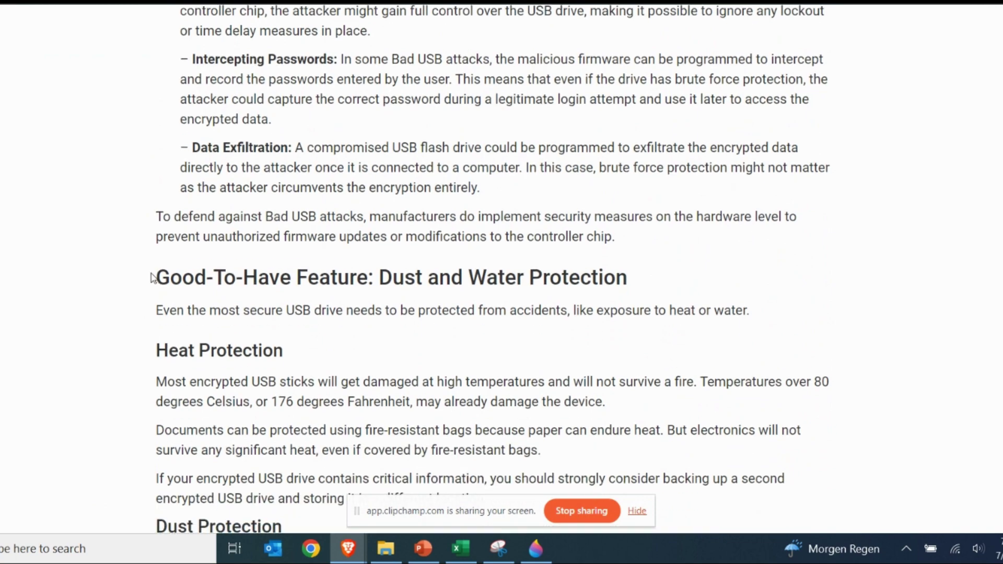
drag(156, 277, 632, 288)
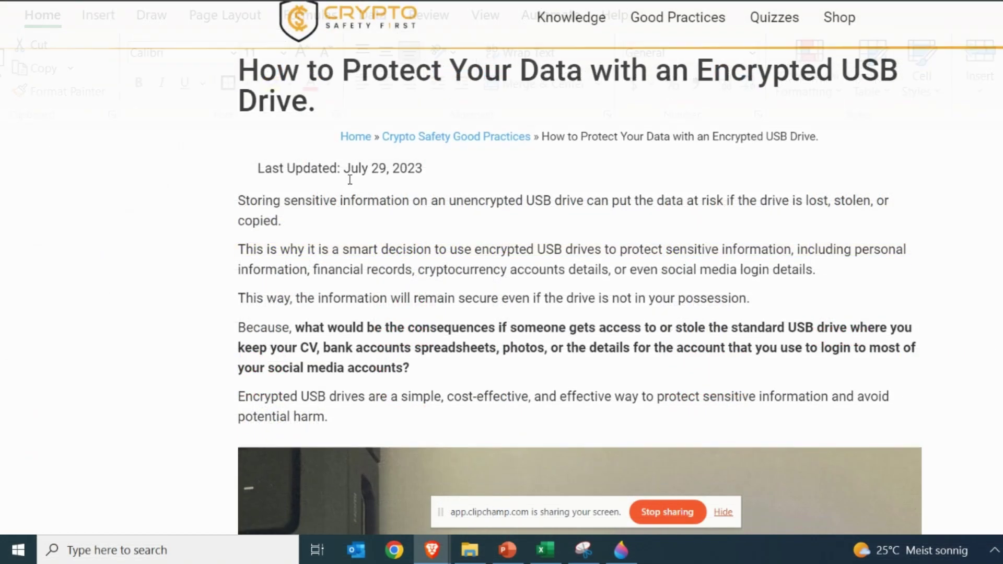
Copy 'Brand' from the article's factors list into cell B3
scroll(349, 183, down, 15)
scroll(349, 183, down, 7)
double_click(301, 150)
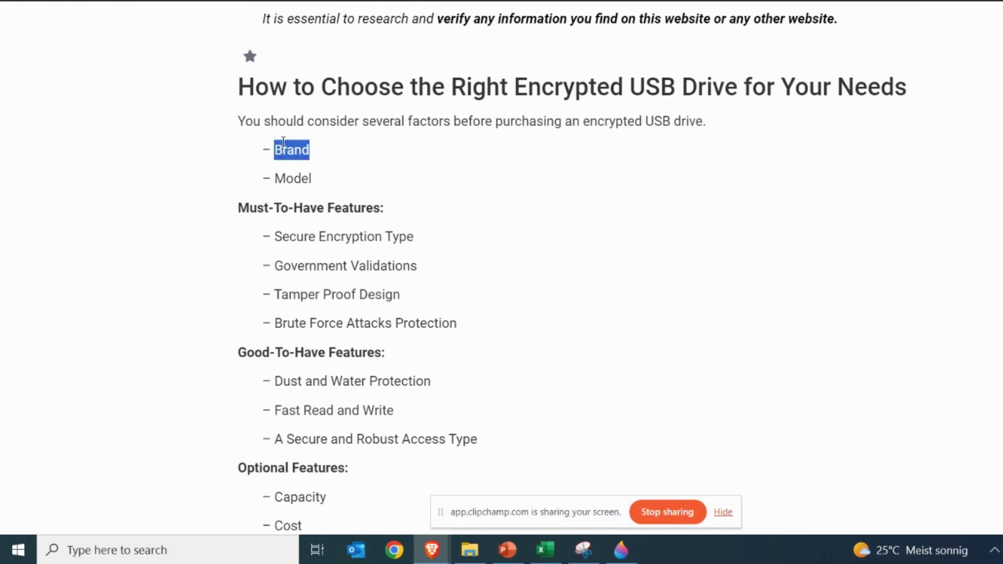
right_click(295, 149)
click(321, 152)
click(545, 550)
right_click(94, 111)
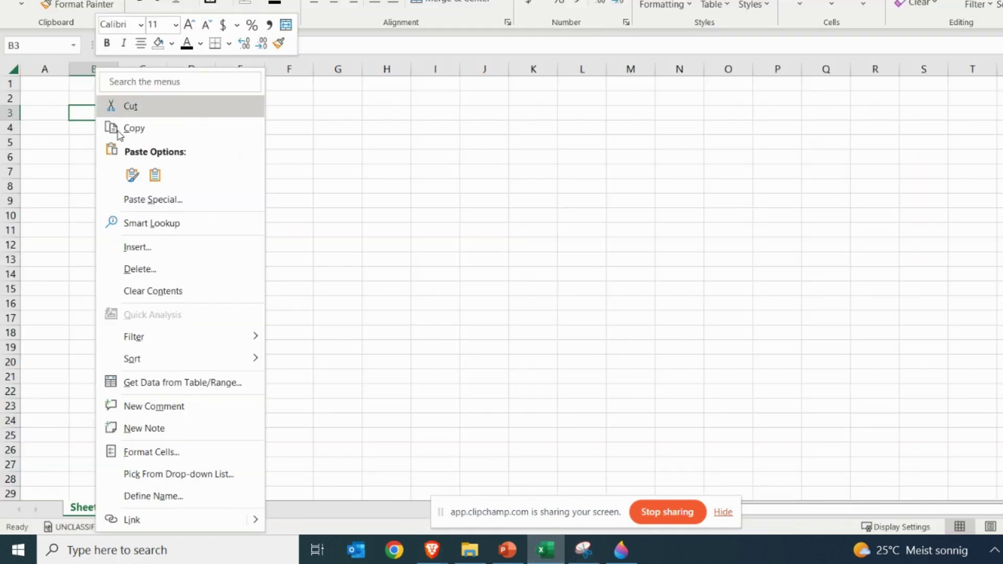
click(134, 173)
Copy 'Model' from the article into cell C3
mouse_move(432, 550)
click(347, 478)
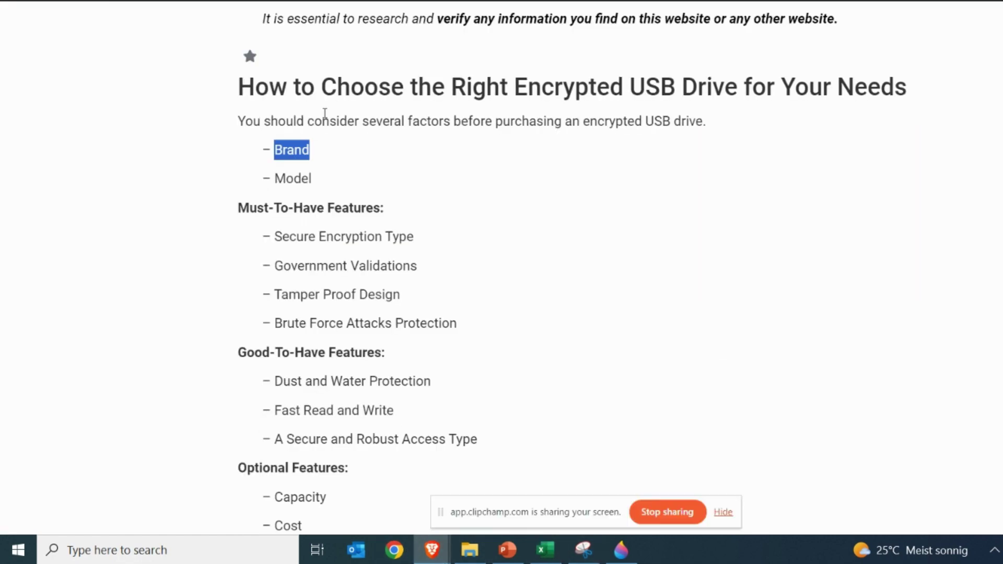
drag(313, 178, 281, 175)
right_click(307, 181)
click(327, 192)
key(alt+Tab)
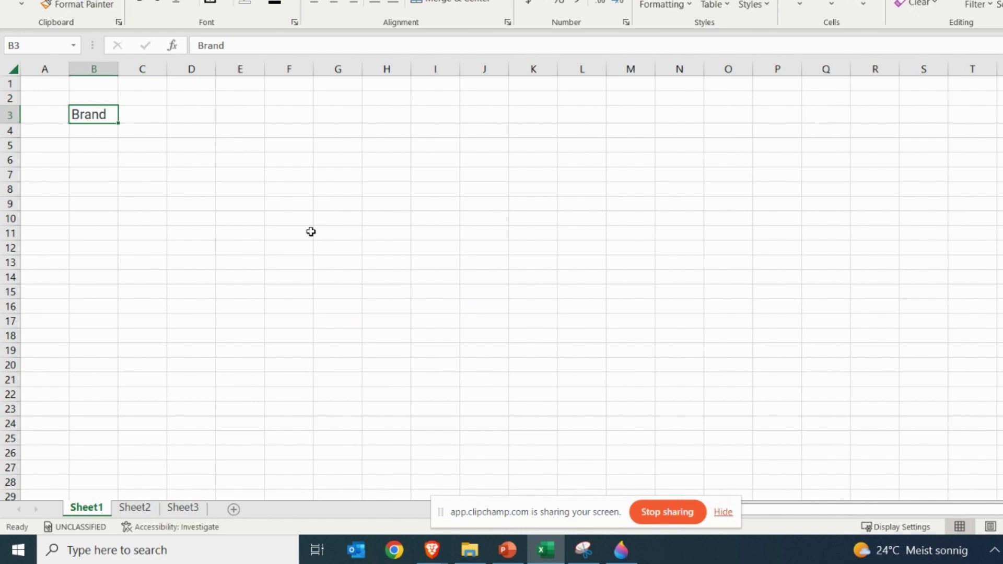
right_click(154, 113)
click(192, 175)
Copy 'Secure Encryption Type' from the features list into cell D3
key(alt+Tab)
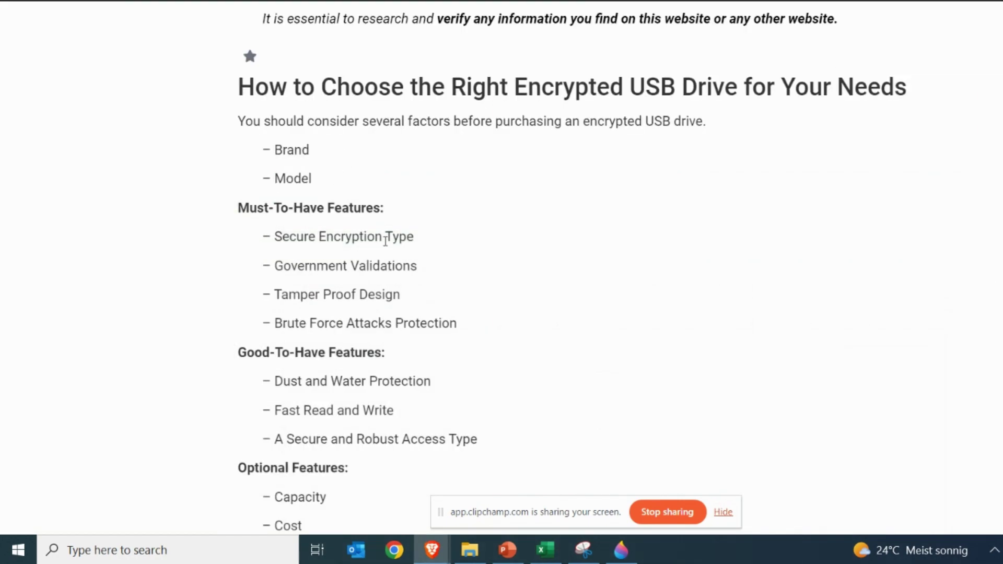
drag(415, 237, 278, 233)
right_click(277, 236)
click(303, 248)
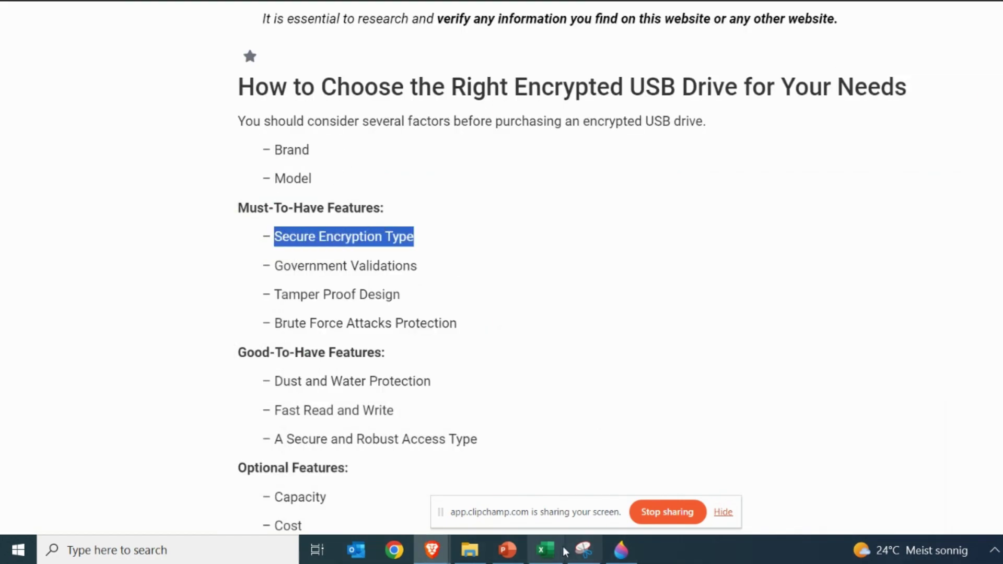
key(alt+Tab)
right_click(206, 112)
click(244, 175)
Copy 'Government Validations' from the article into cell E3
double_click(212, 69)
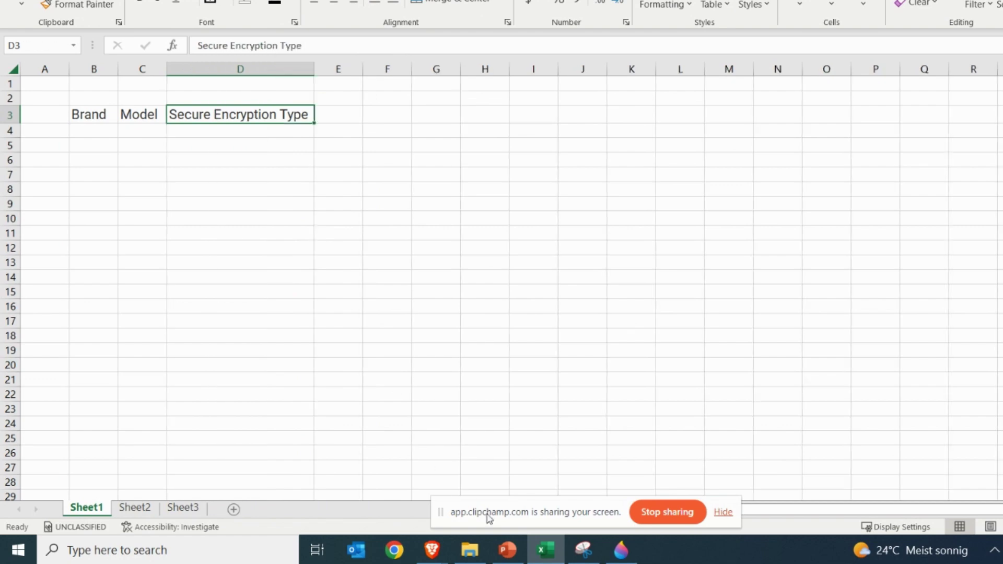
key(alt+Tab)
drag(418, 267, 275, 261)
right_click(280, 264)
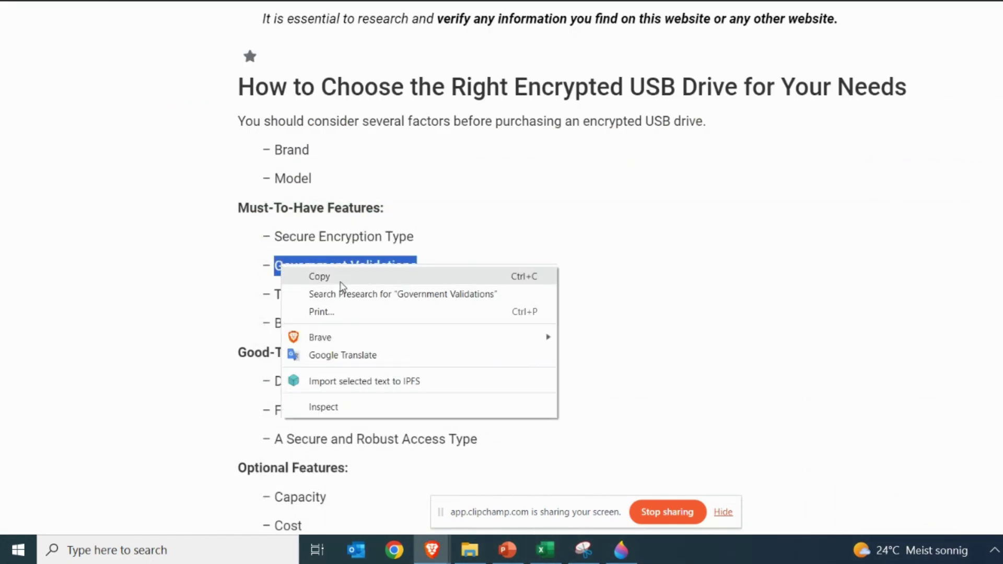
click(286, 276)
key(alt+Tab)
click(345, 119)
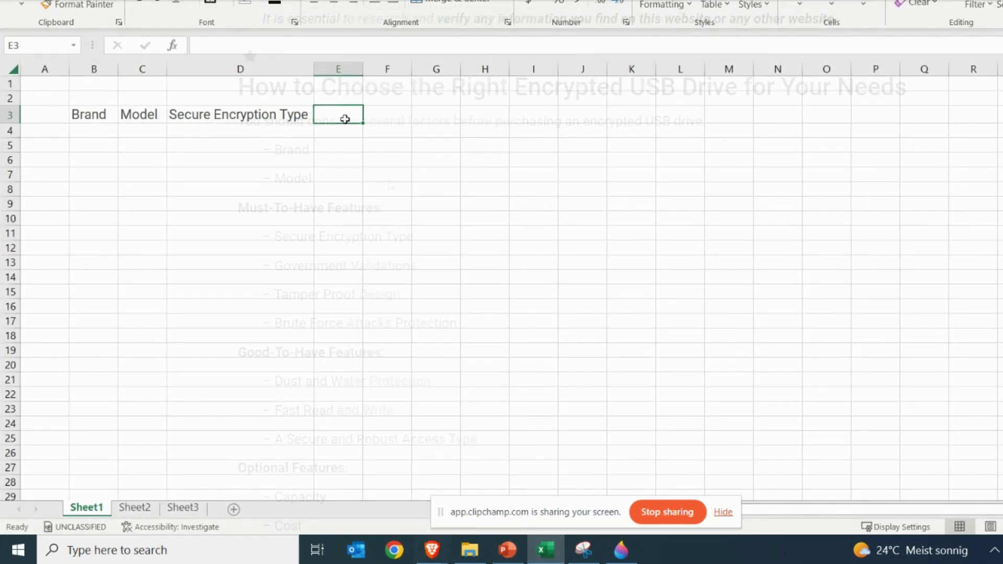
right_click(344, 119)
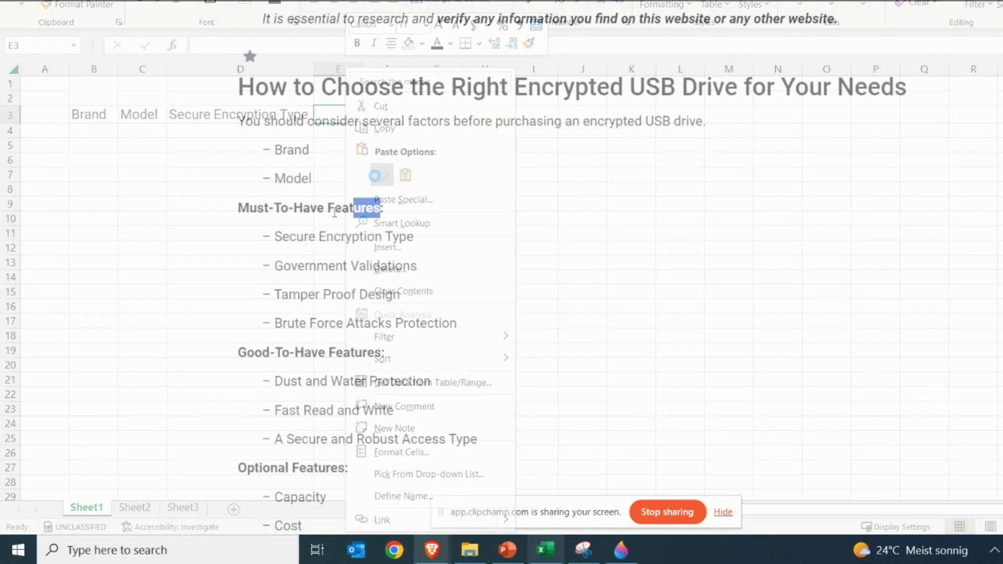
Paste the 'Must-To-Have Features' heading into cell D2 via the formula bar
right_click(308, 210)
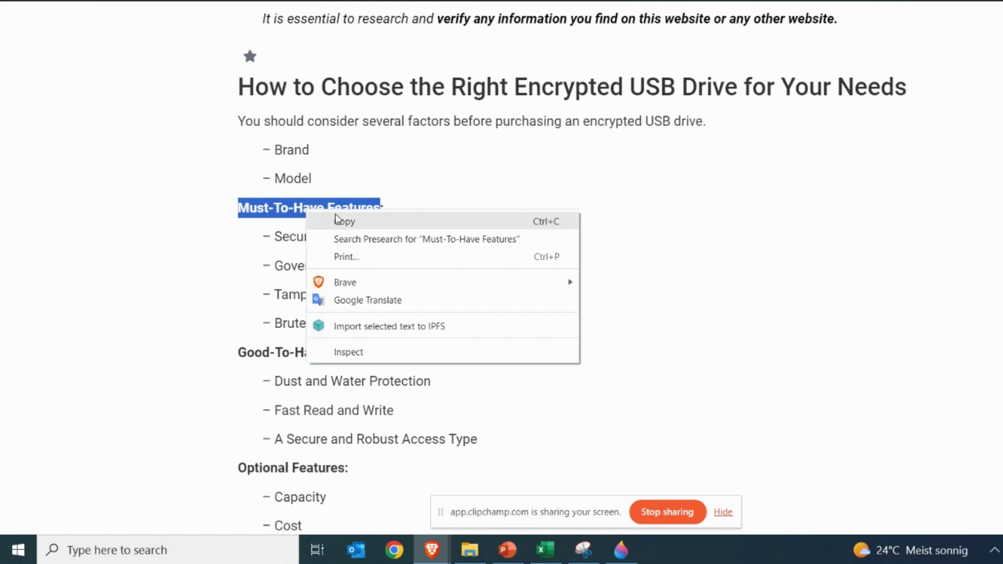
click(337, 219)
key(alt+Tab)
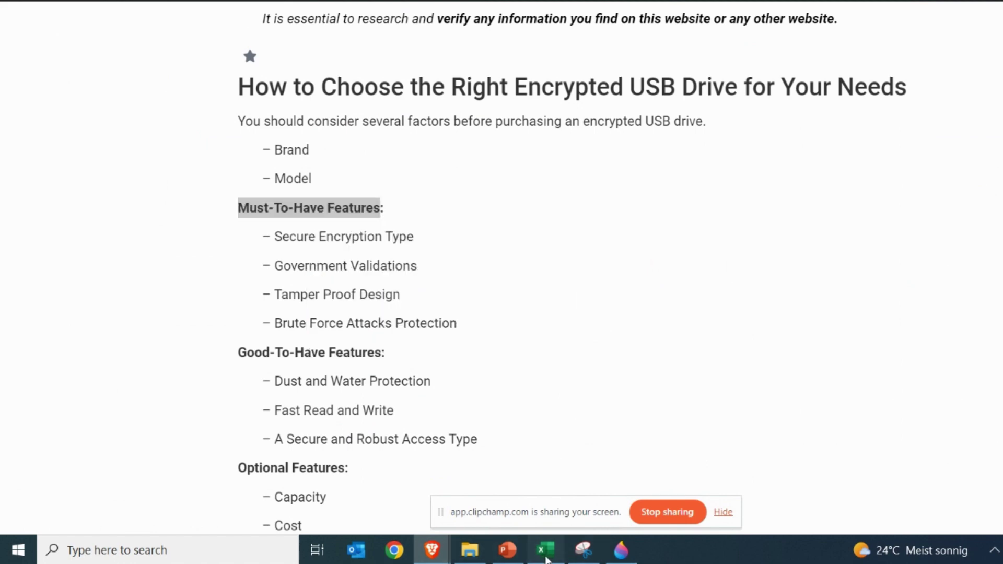
right_click(278, 92)
click(329, 176)
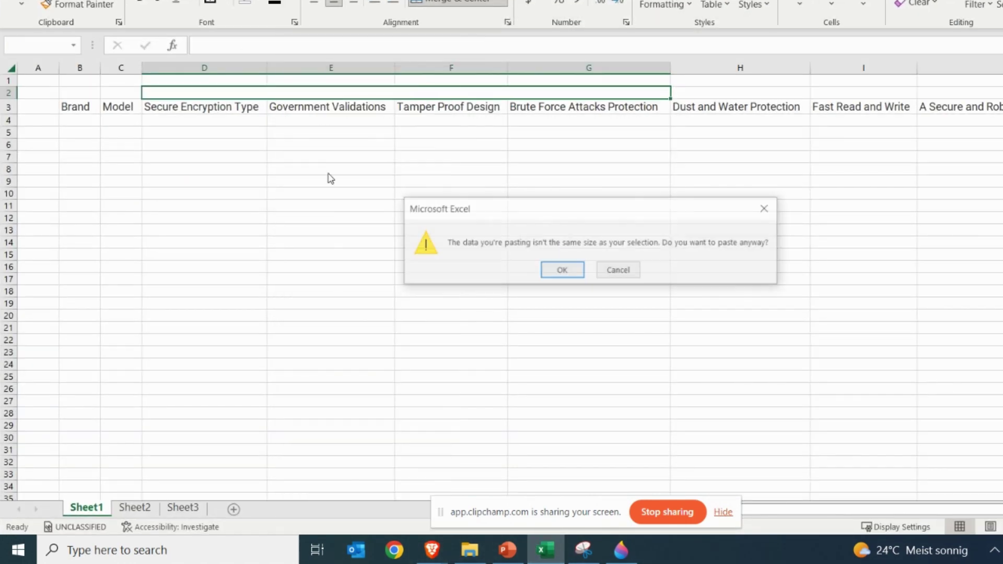
click(620, 268)
click(327, 51)
right_click(327, 52)
click(363, 130)
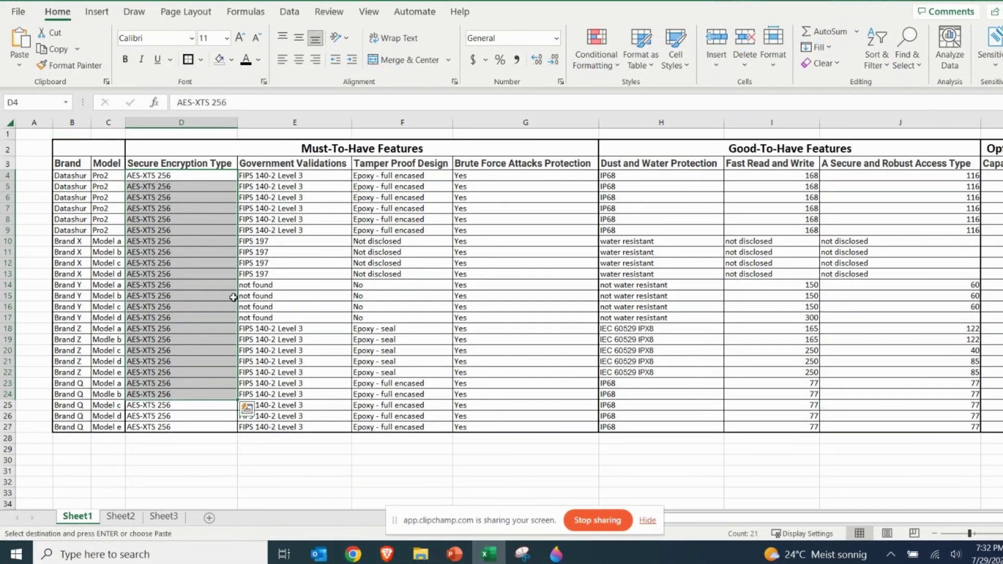
Make the not found validations (E14:E17) and weaker tamper-proof entries (F10:F22) red
drag(277, 178, 261, 317)
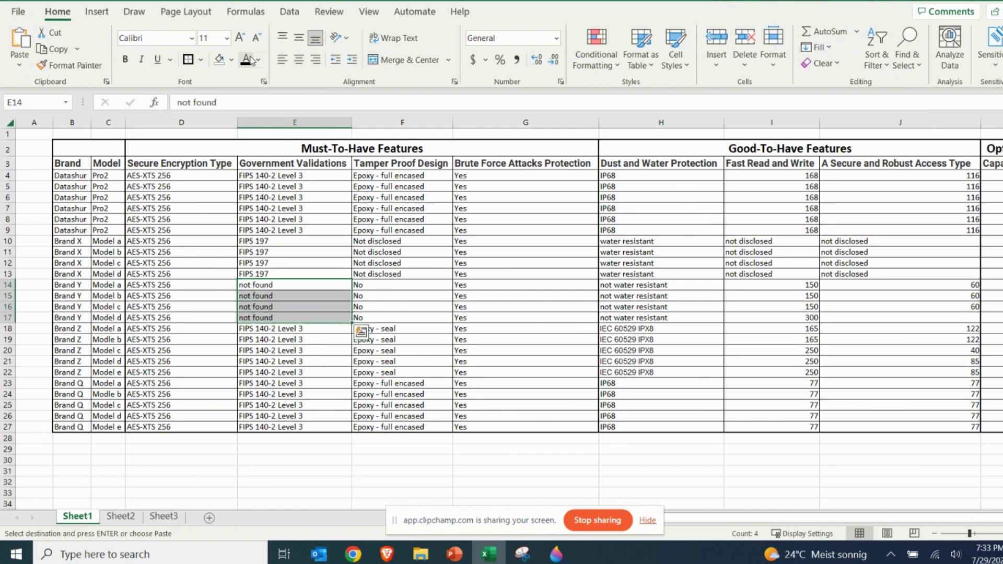
click(258, 60)
click(256, 207)
drag(377, 241, 399, 372)
click(245, 60)
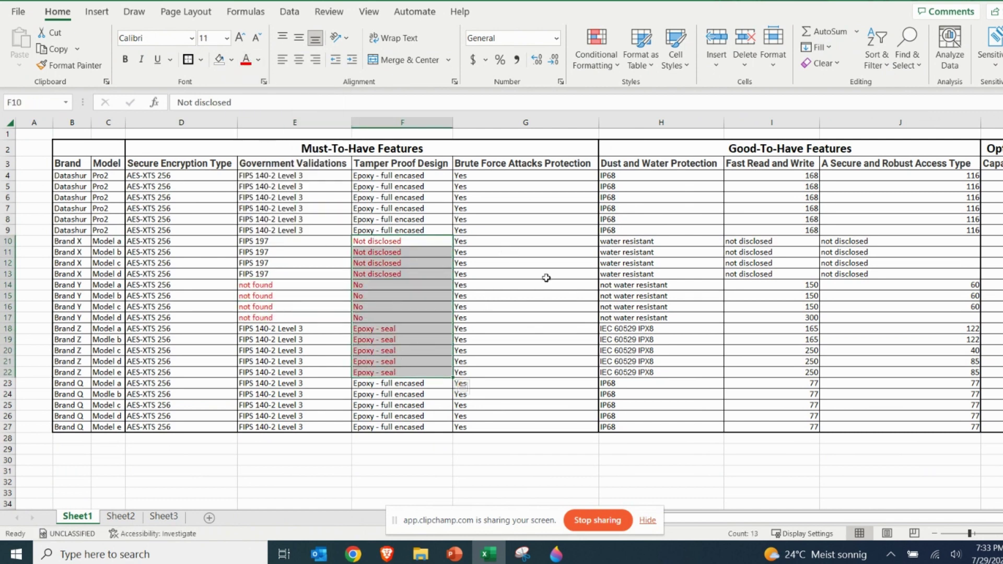
Color the not water resistant and IEC 60529 IPX8 entries in column H red
drag(742, 520, 762, 520)
drag(588, 286, 595, 371)
click(246, 60)
click(245, 59)
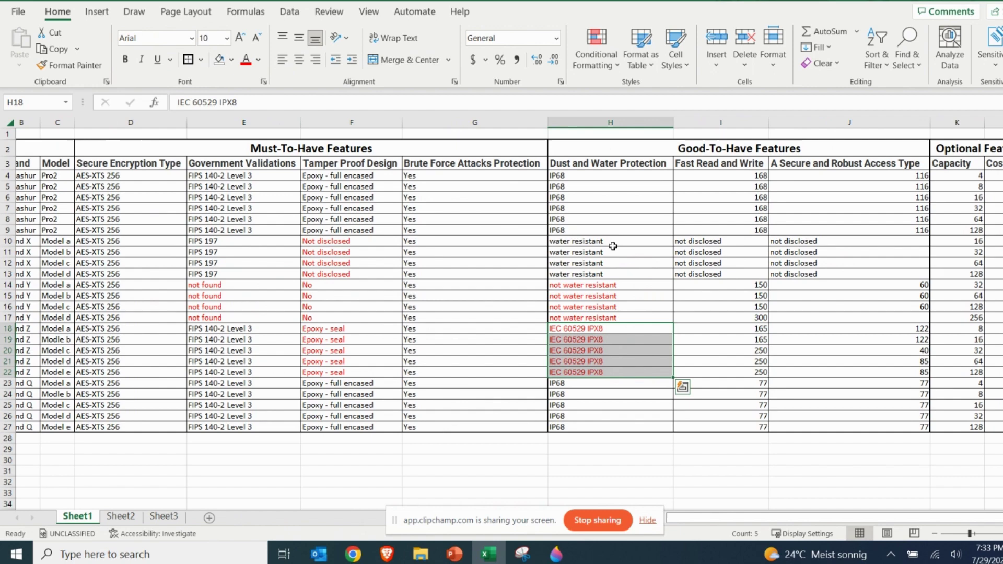
drag(689, 241, 778, 275)
Make the not disclosed speeds and the 77 values in I23:J27 red
key(F4)
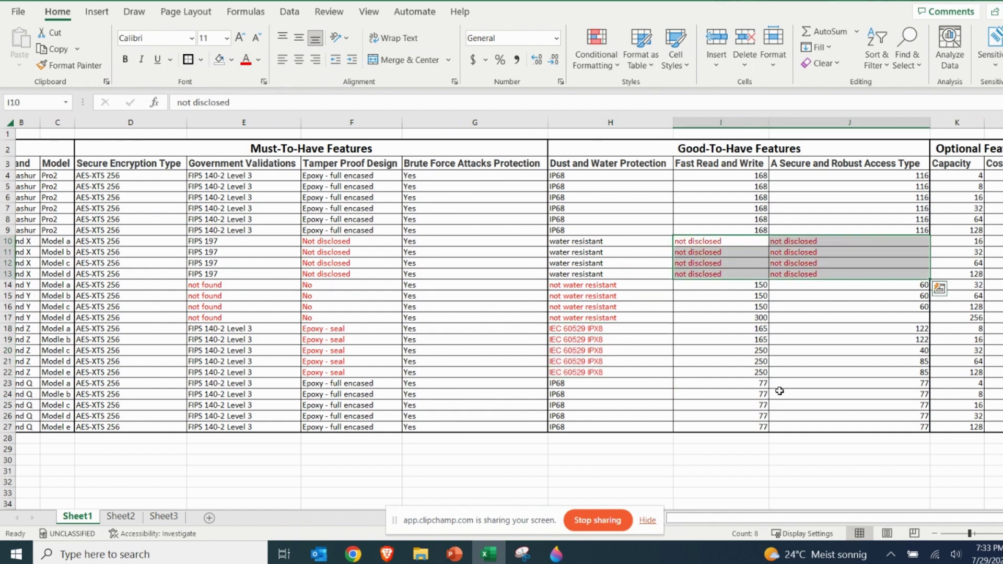
scroll(779, 391, right, 2)
drag(717, 384, 721, 429)
click(245, 60)
drag(836, 384, 836, 428)
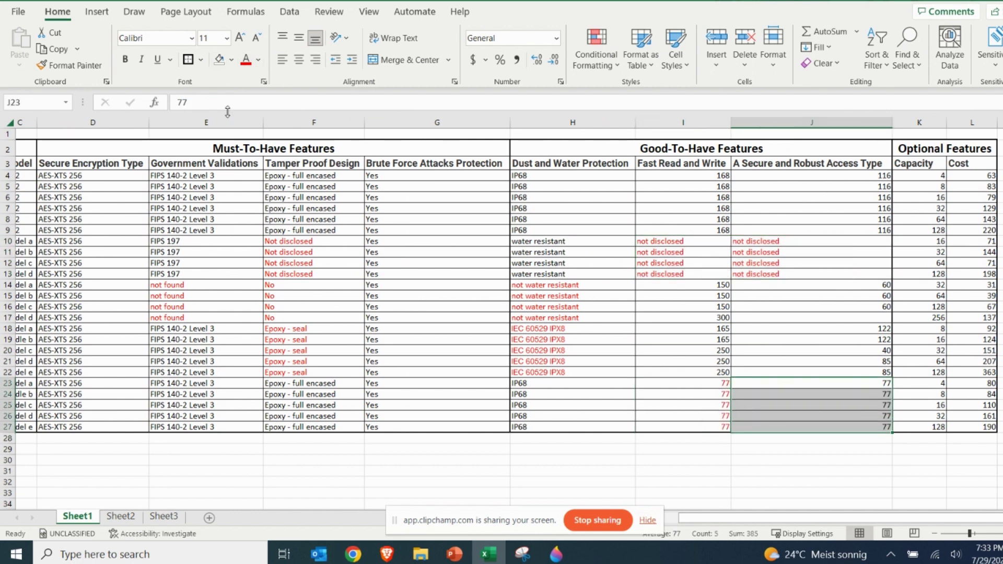
click(246, 59)
Color the 85 values in J21:J22 and the 60 values in J14:J16 red
drag(862, 361, 862, 372)
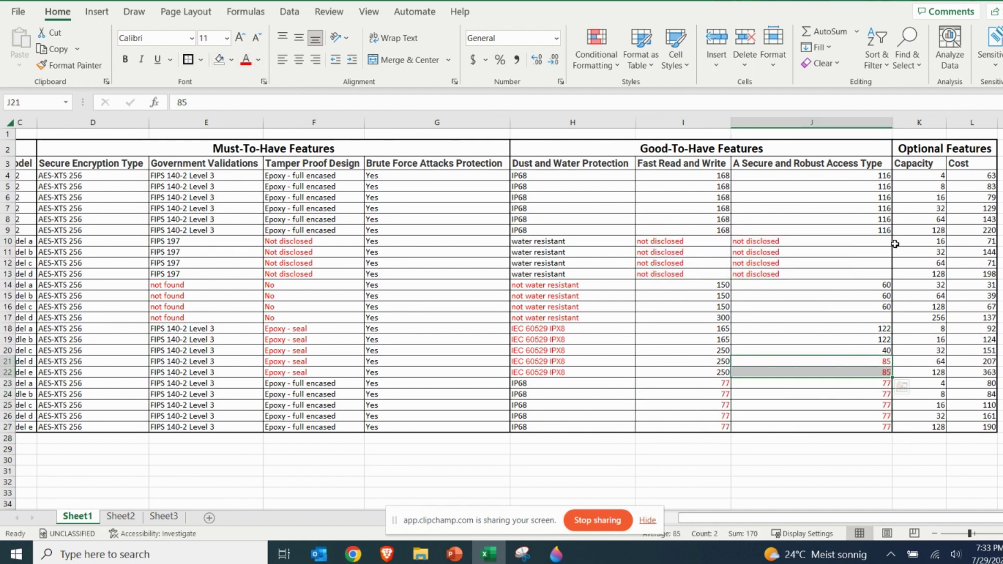
drag(875, 282, 880, 310)
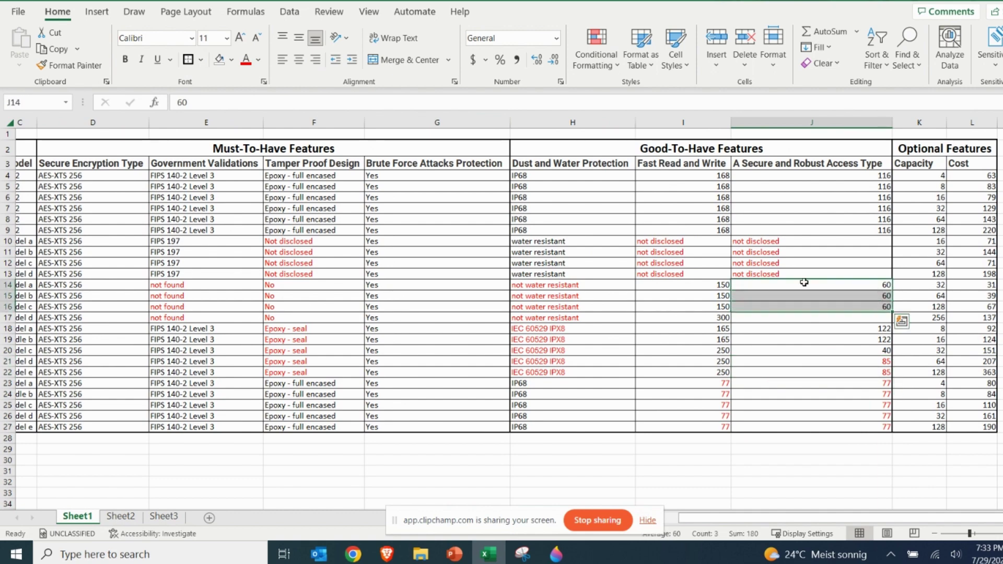
click(245, 59)
drag(825, 518, 804, 518)
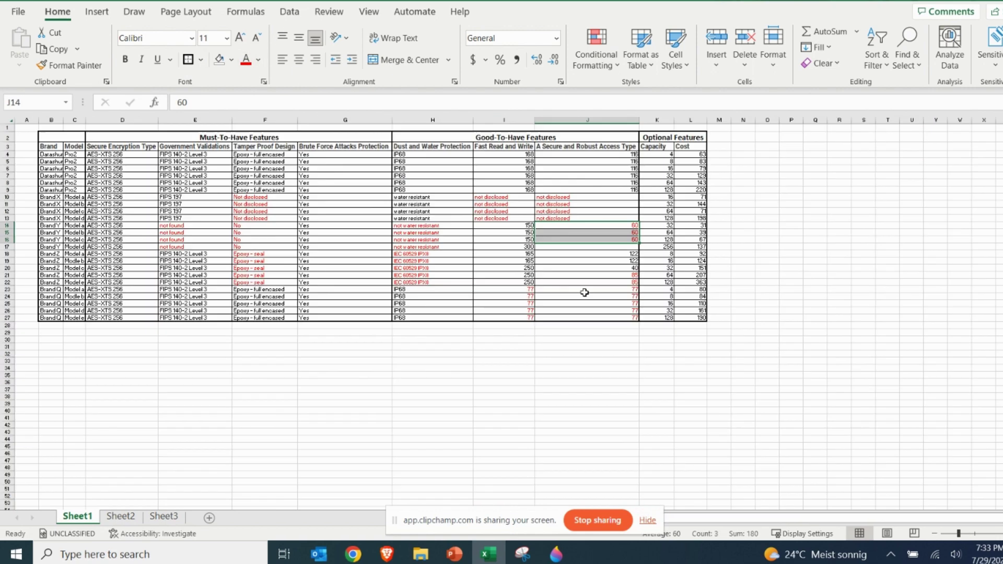
Fill row B6:L6 (Datashur Pro2, capacity 16, cost 79) with yellow
drag(989, 198, 83, 198)
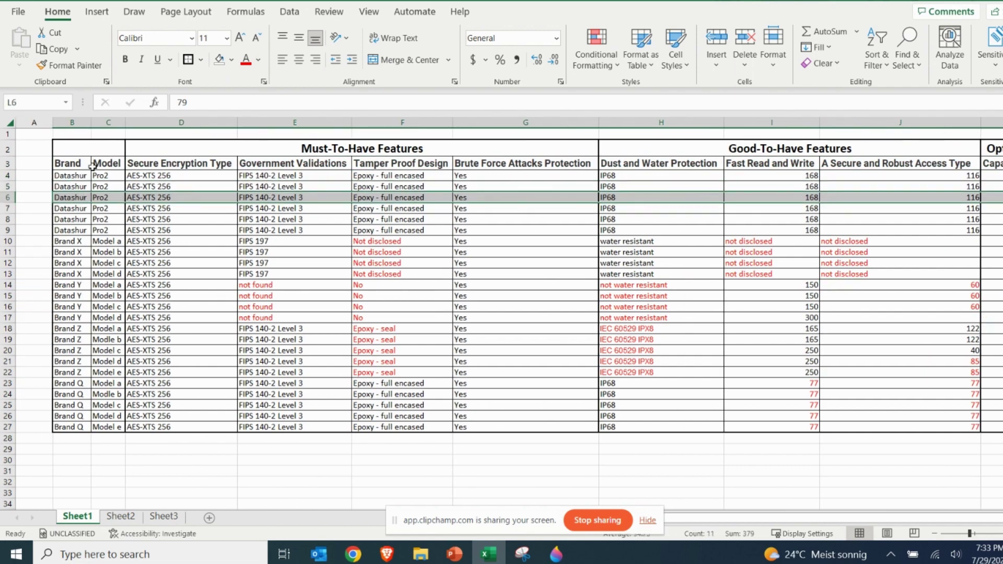
click(232, 59)
click(262, 188)
scroll(418, 314, right, 5)
click(433, 350)
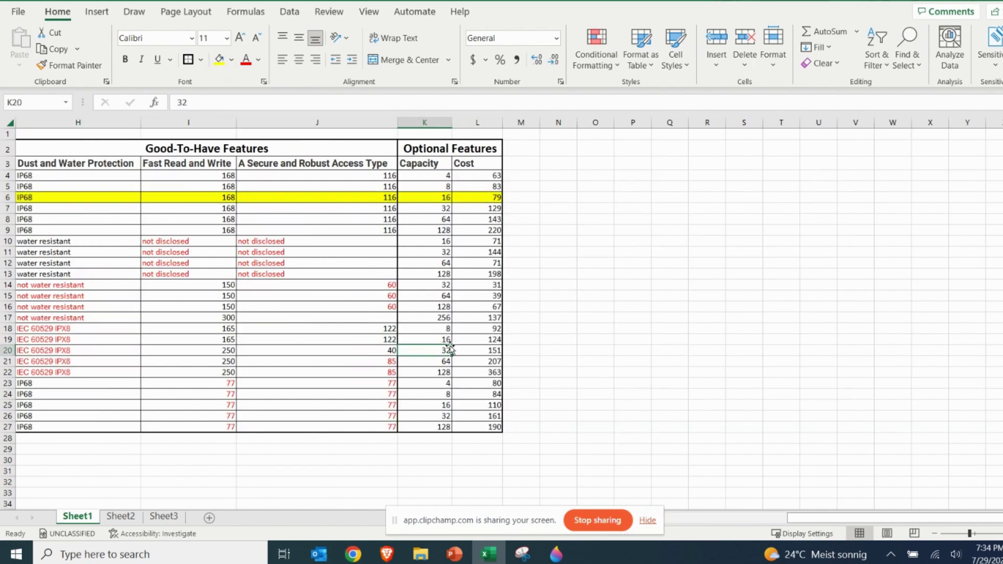
drag(817, 517, 700, 517)
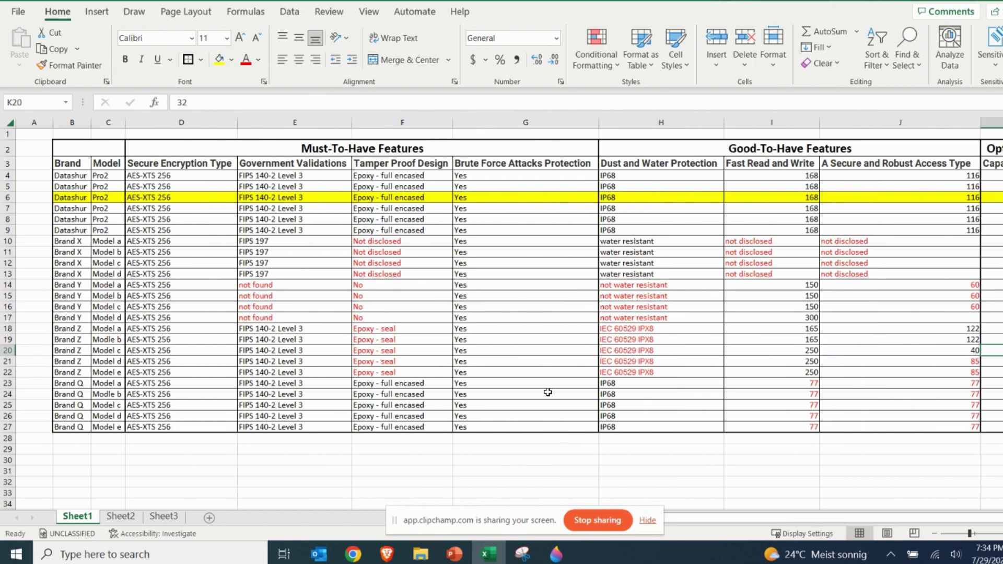